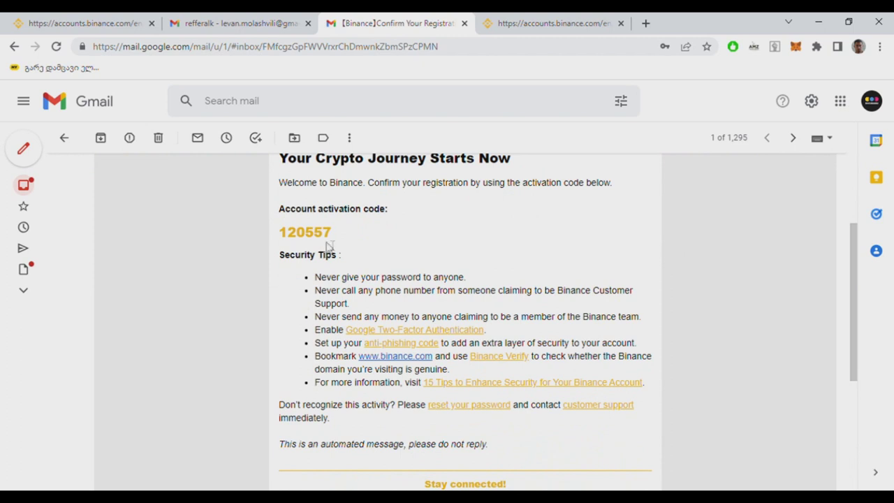
# Step: Select and copy the activation code from the Binance registration email
pyautogui.doubleClick(325, 232)
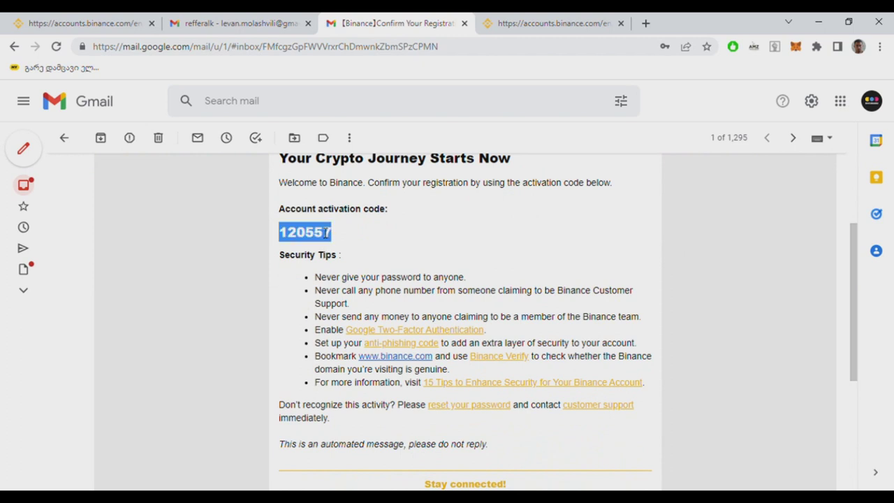
pyautogui.click(299, 242)
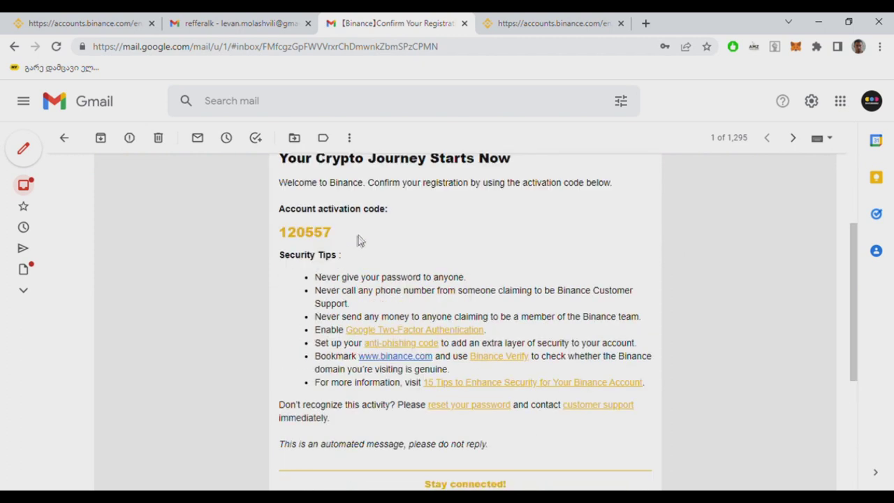
pyautogui.doubleClick(302, 233)
pyautogui.hotkey('ctrl', 'c')
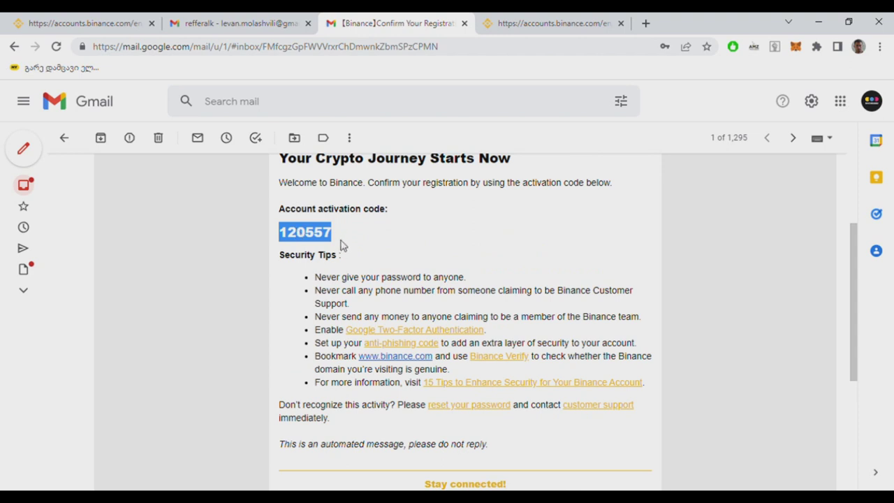
pyautogui.click(510, 21)
# Step: Paste the 6-digit activation code into the Email Verification Code field and submit it
pyautogui.click(265, 291)
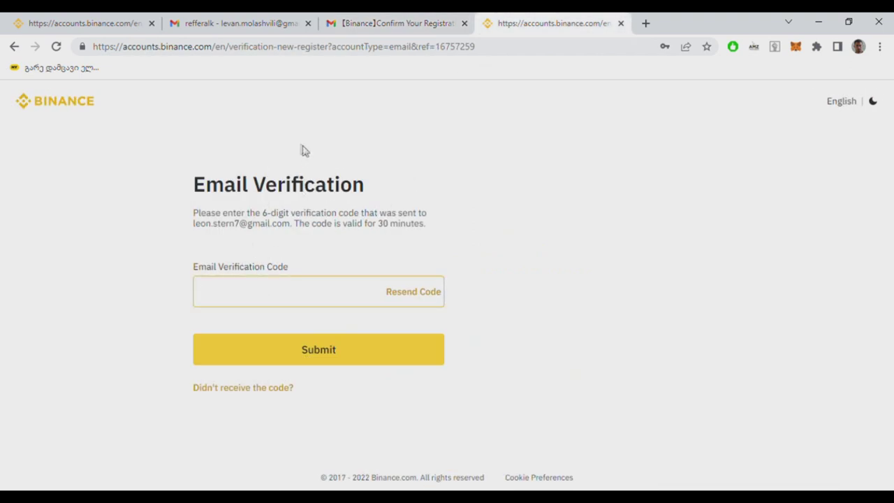
pyautogui.hotkey('ctrl', 'v')
pyautogui.click(309, 351)
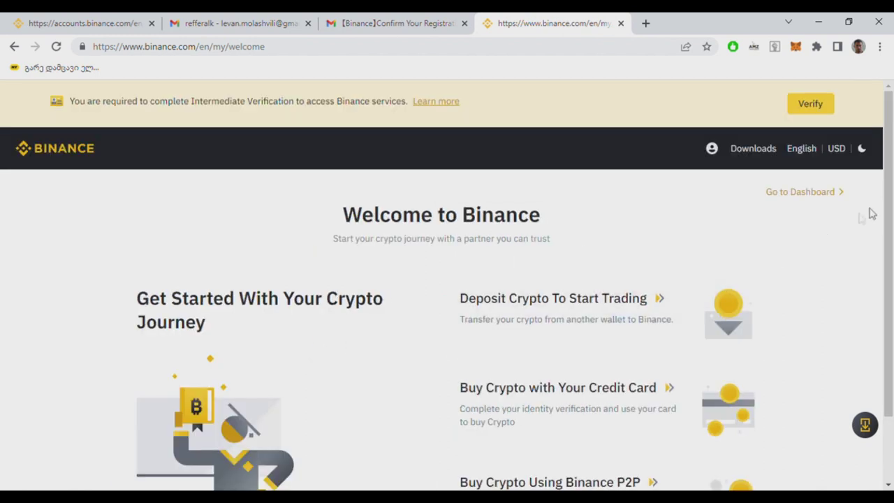
pyautogui.moveTo(892, 237); pyautogui.dragTo(892, 283)
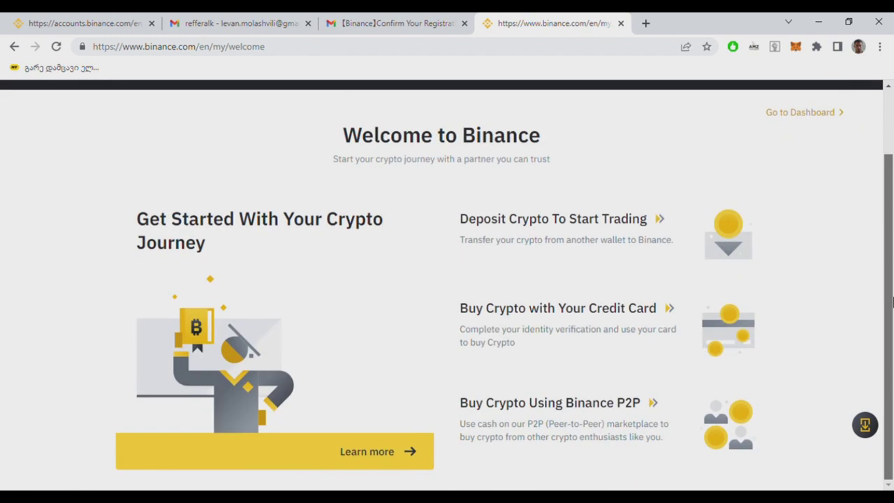
pyautogui.moveTo(892, 318); pyautogui.dragTo(892, 190)
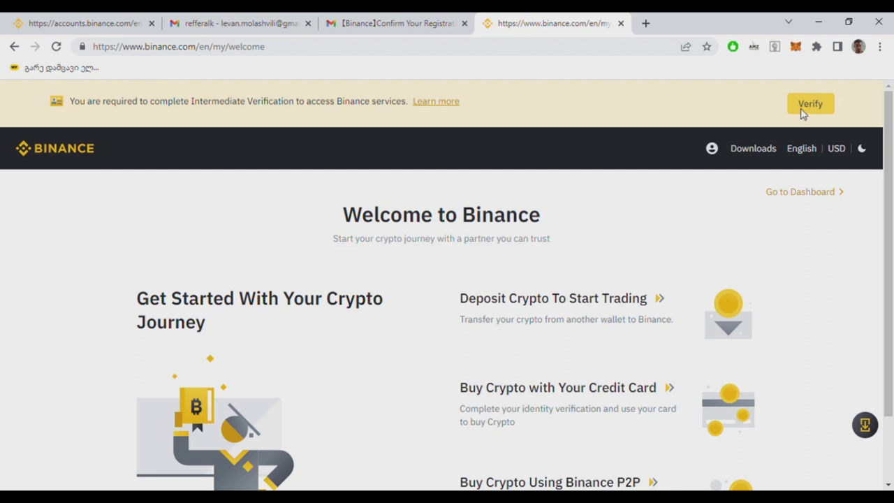
# Step: Start verification from the banner, dismiss the residential country tip, and begin the Verified level
pyautogui.click(803, 114)
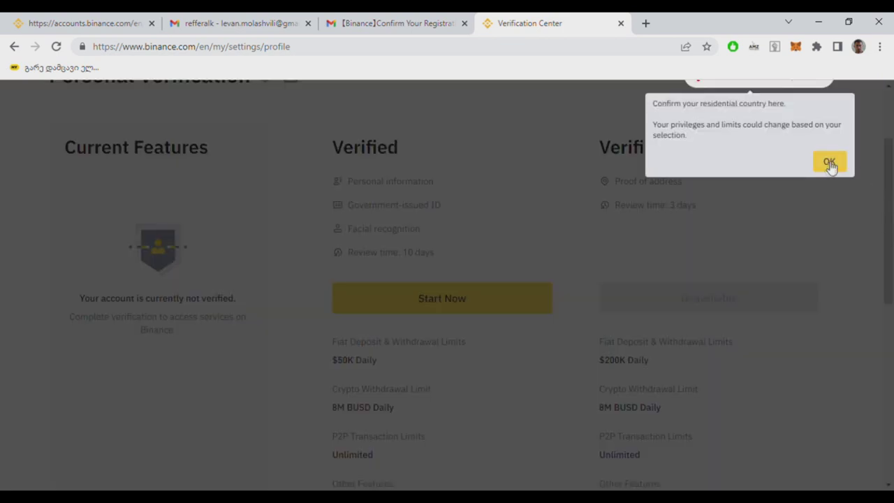
pyautogui.click(831, 163)
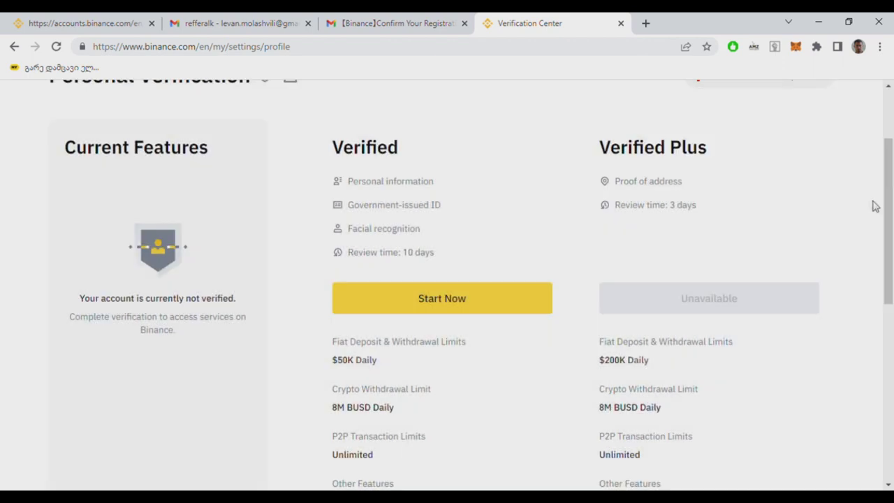
pyautogui.scroll(-1, 885, 195)
pyautogui.scroll(2, 892, 199)
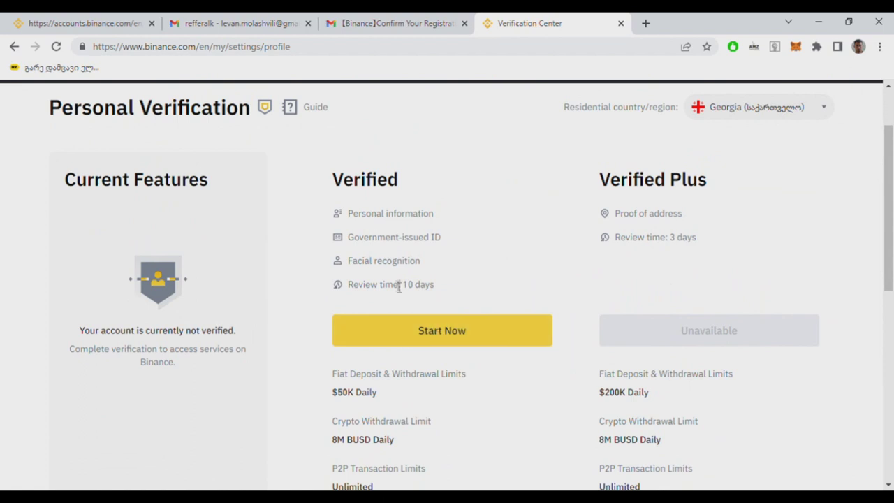
pyautogui.click(422, 334)
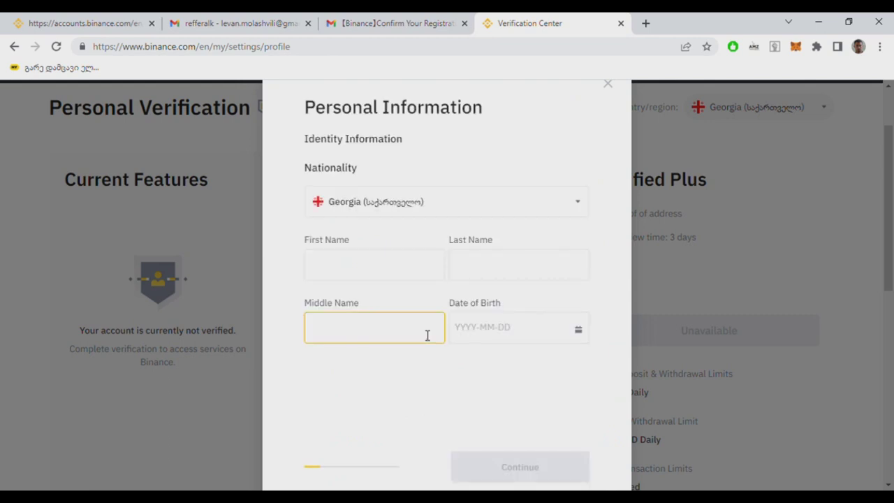
# Step: Enter the user's first and last name in the Personal Information form
pyautogui.click(365, 271)
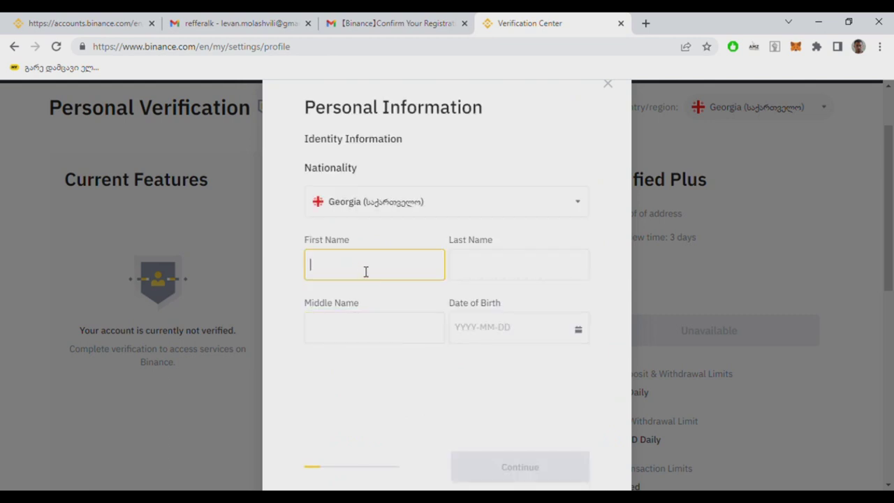
pyautogui.press('Tab')
pyautogui.click(438, 330)
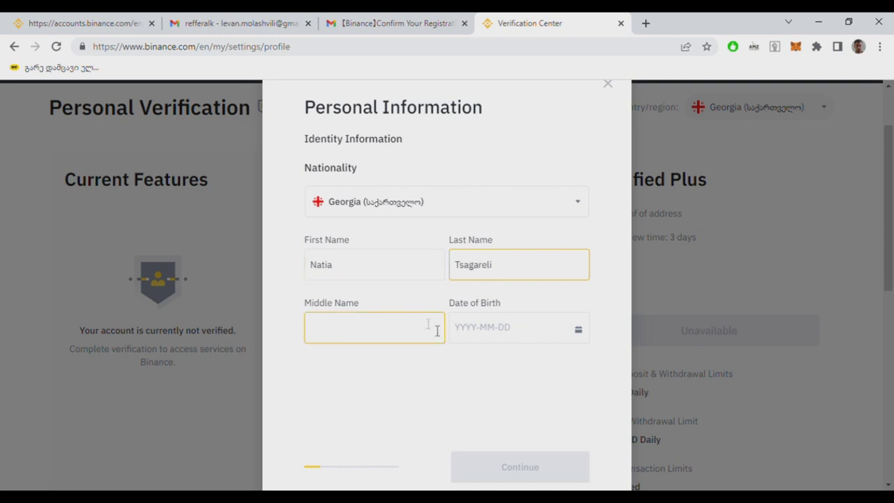
# Step: Pick 9 April 2022 as a provisional date of birth in the calendar
pyautogui.click(504, 335)
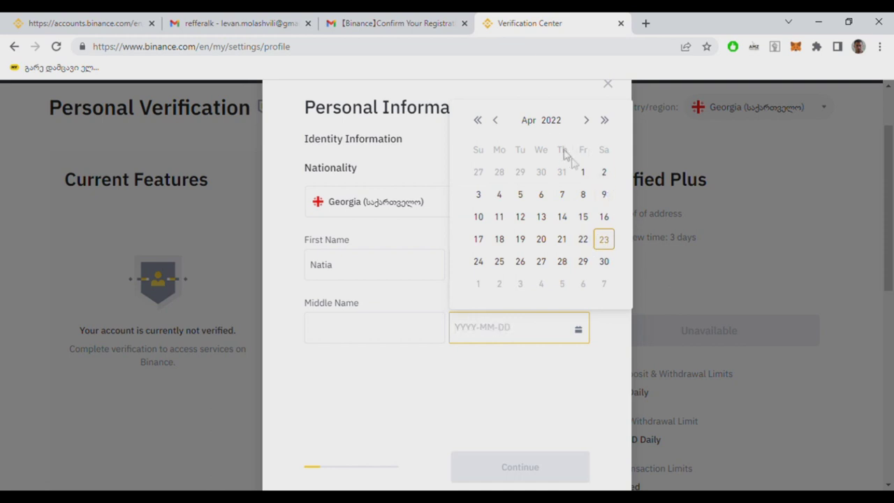
pyautogui.click(496, 121)
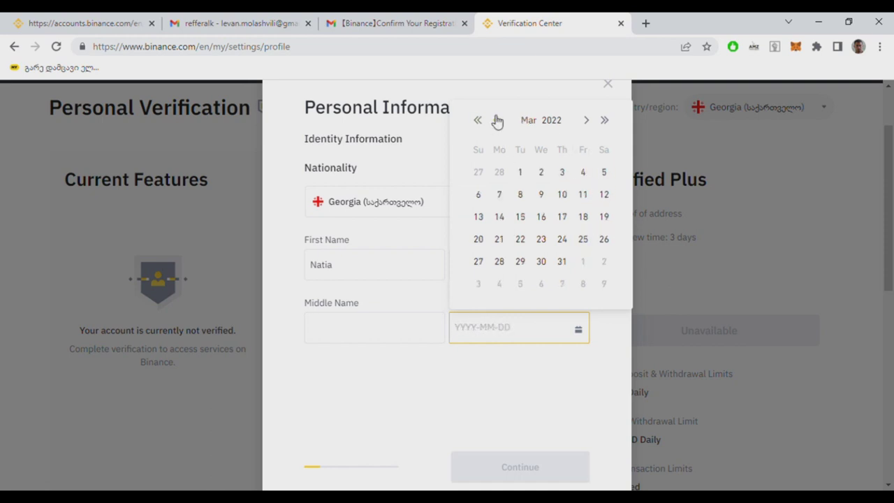
pyautogui.click(587, 120)
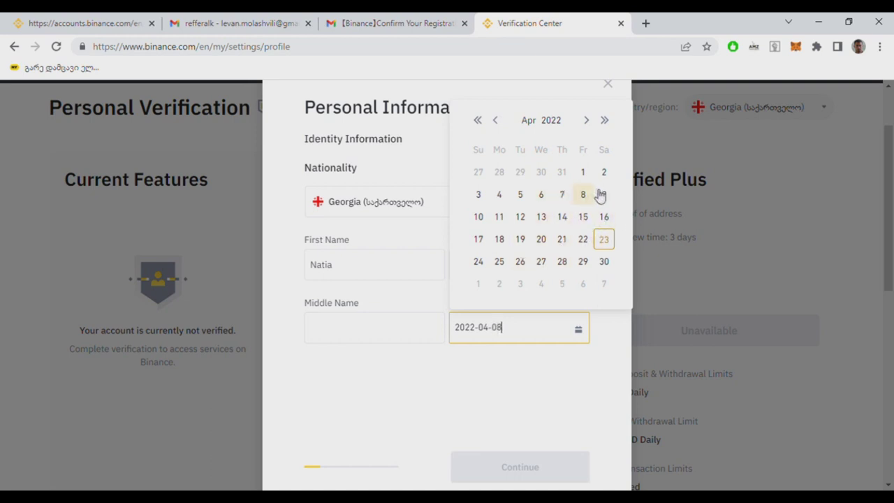
pyautogui.click(605, 195)
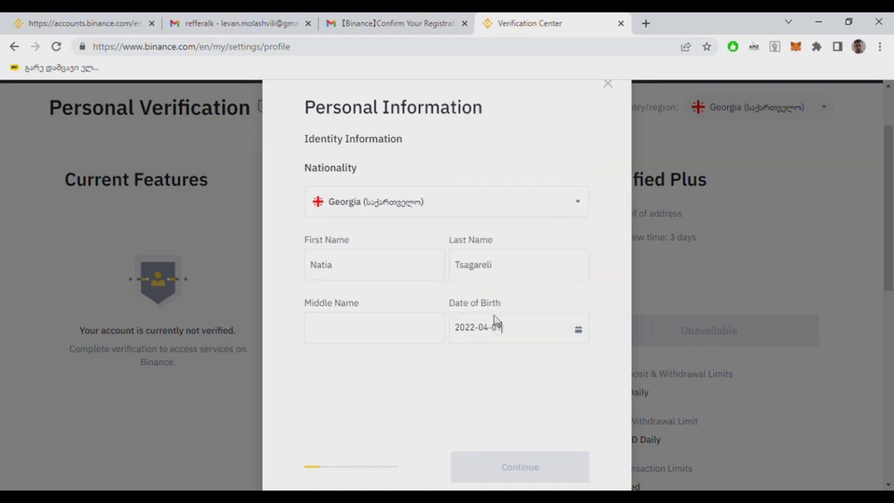
pyautogui.click(521, 332)
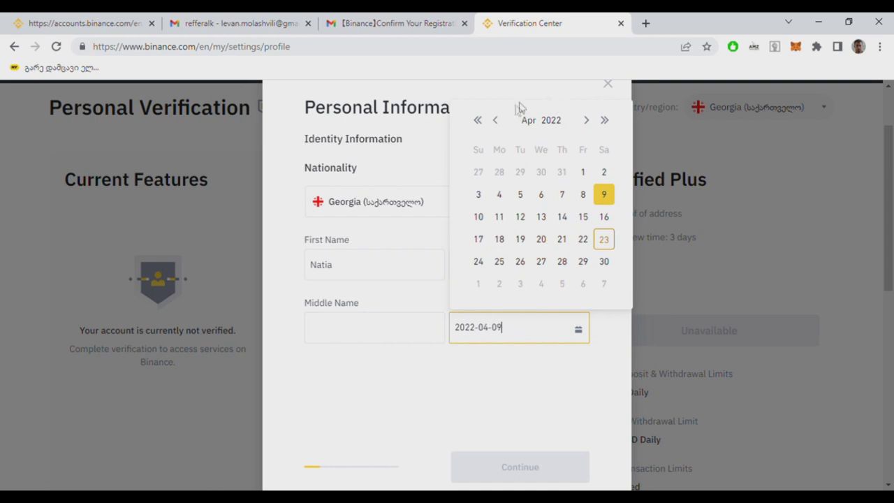
pyautogui.click(479, 121)
pyautogui.click(479, 121)
pyautogui.click(480, 121)
pyautogui.click(479, 120)
pyautogui.doubleClick(479, 121)
pyautogui.click(479, 121)
pyautogui.doubleClick(480, 121)
pyautogui.click(479, 121)
pyautogui.doubleClick(479, 121)
pyautogui.doubleClick(479, 121)
pyautogui.doubleClick(480, 121)
pyautogui.doubleClick(480, 120)
pyautogui.doubleClick(479, 121)
pyautogui.click(479, 121)
pyautogui.doubleClick(479, 120)
pyautogui.doubleClick(480, 121)
pyautogui.doubleClick(479, 121)
pyautogui.click(480, 121)
pyautogui.click(480, 121)
pyautogui.click(606, 124)
pyautogui.doubleClick(606, 124)
pyautogui.click(606, 124)
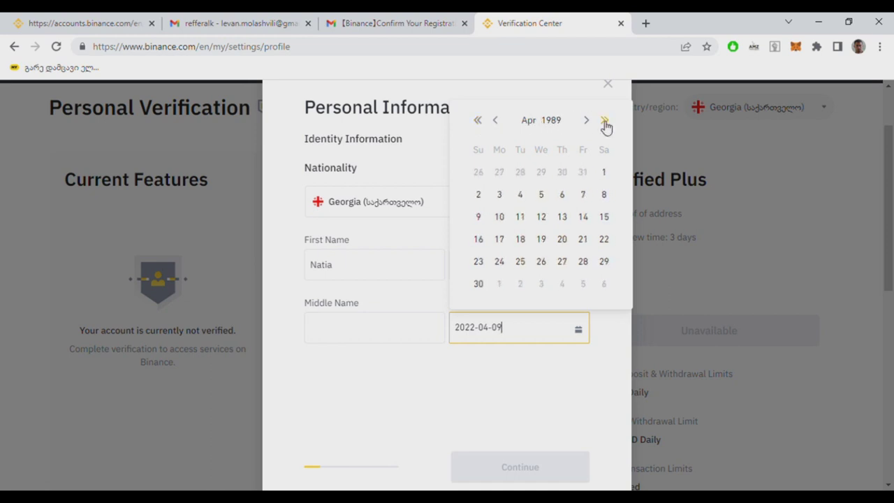
pyautogui.click(480, 122)
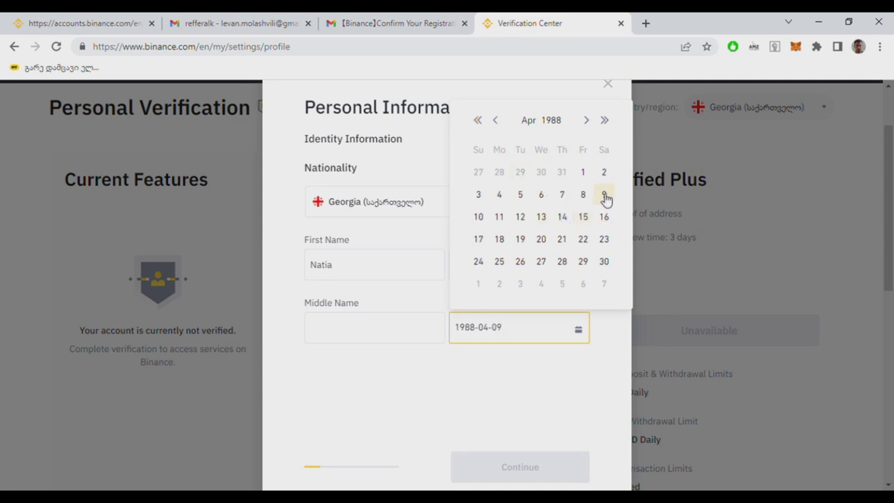
pyautogui.click(587, 123)
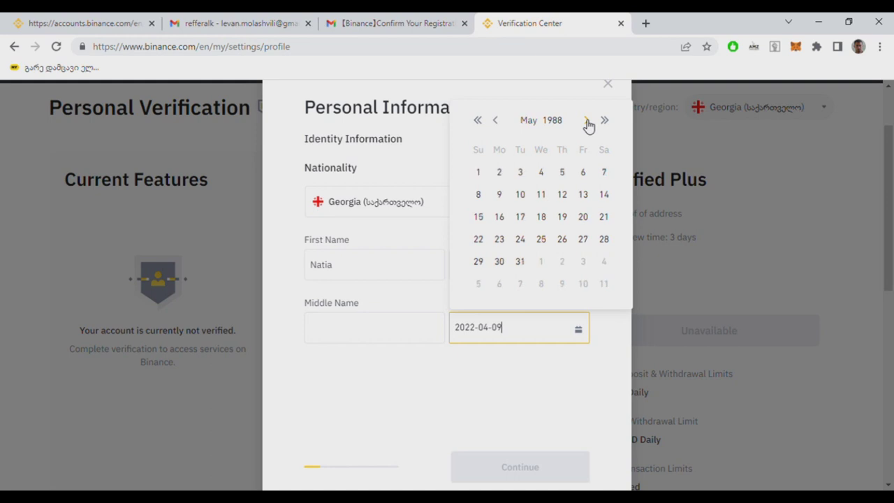
pyautogui.click(588, 122)
pyautogui.click(587, 123)
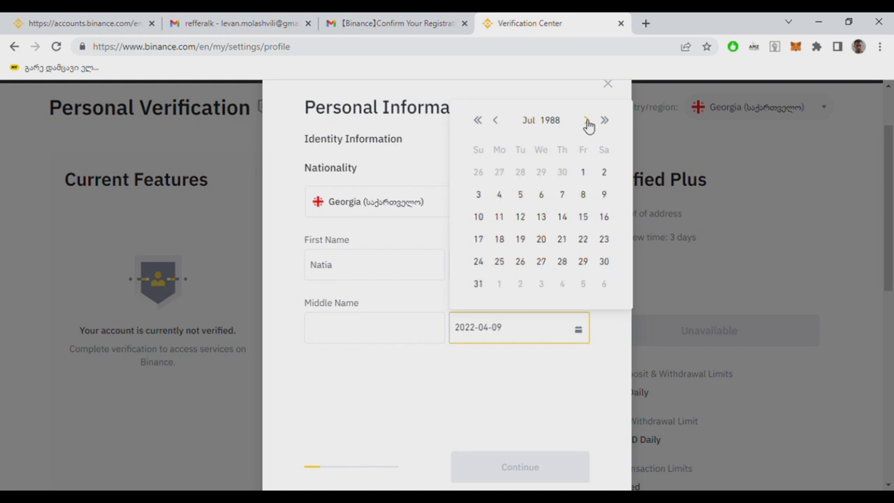
pyautogui.click(605, 195)
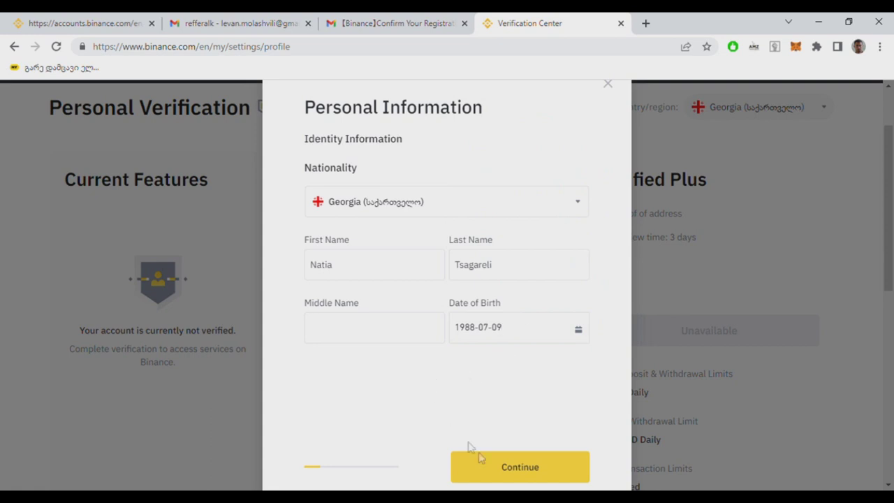
pyautogui.click(514, 467)
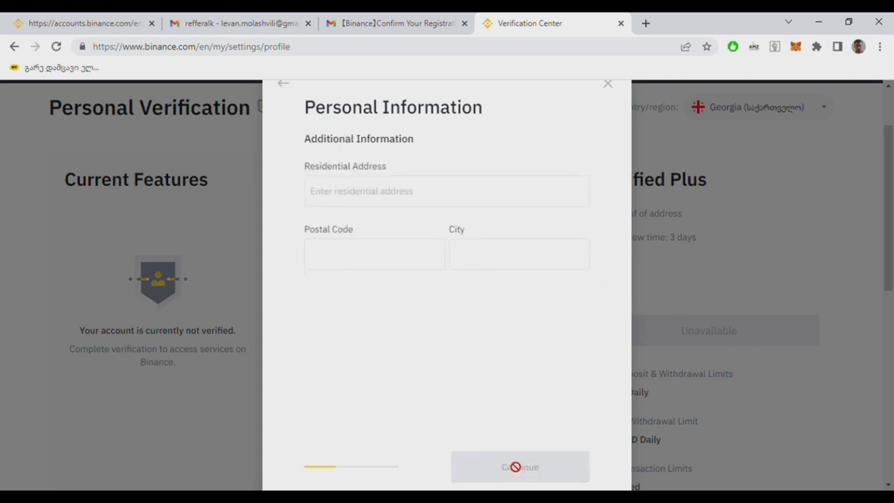
# Step: Enter the residential address, accepting the saved autofill for all address fields
pyautogui.click(348, 203)
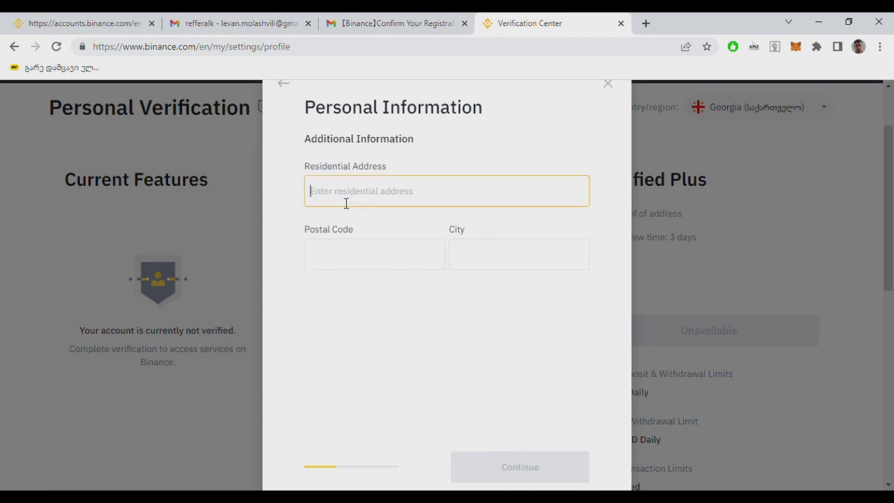
pyautogui.write('34')
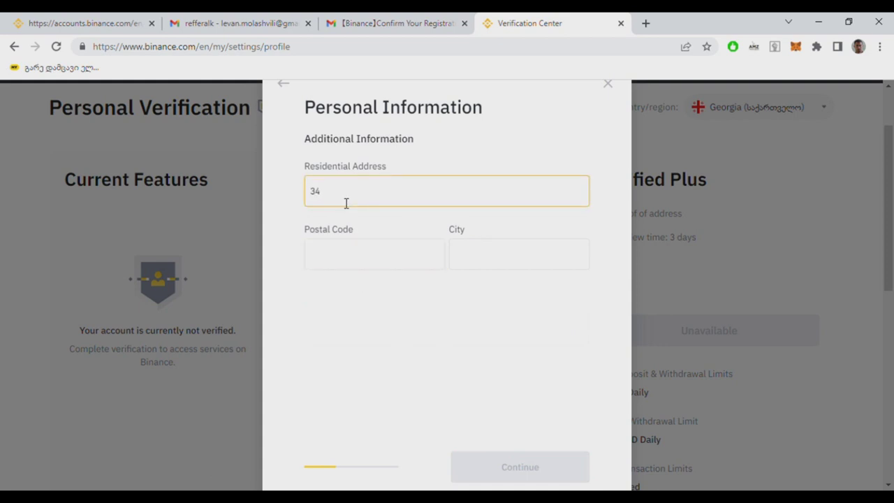
pyautogui.click(376, 234)
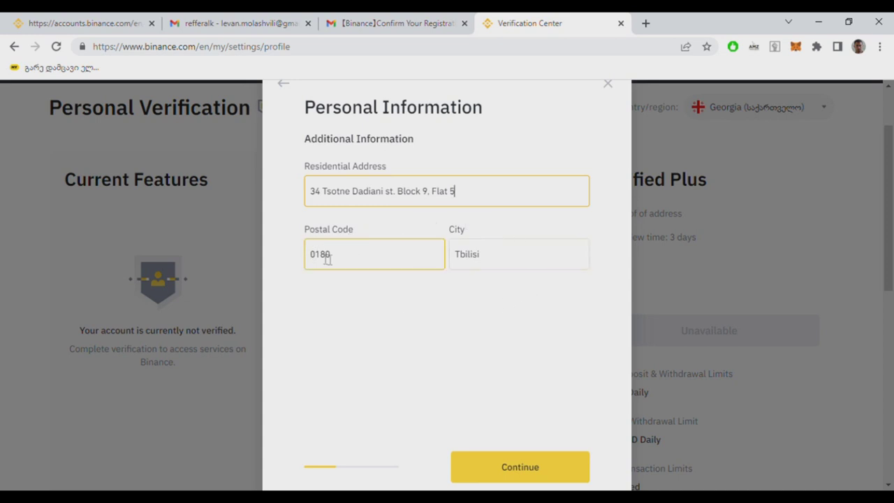
# Step: Check the autofilled postal code and city, then submit the address details
pyautogui.moveTo(341, 259); pyautogui.dragTo(307, 259)
pyautogui.click(369, 256)
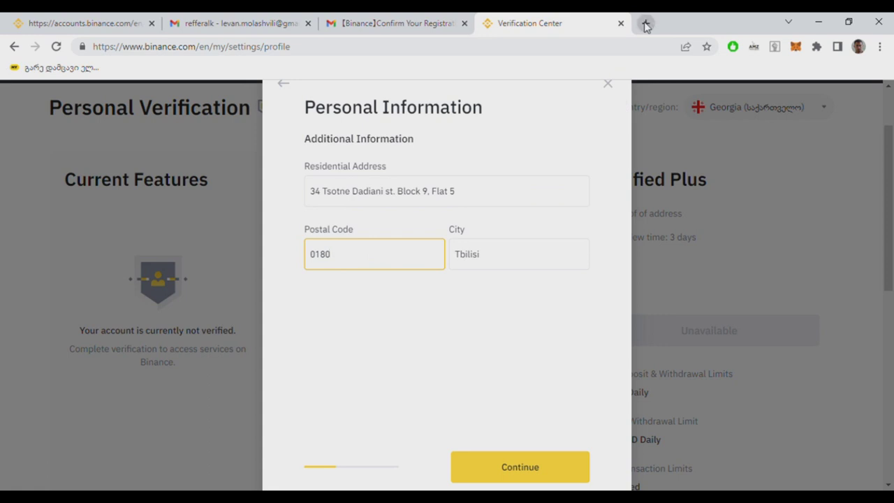
pyautogui.click(541, 308)
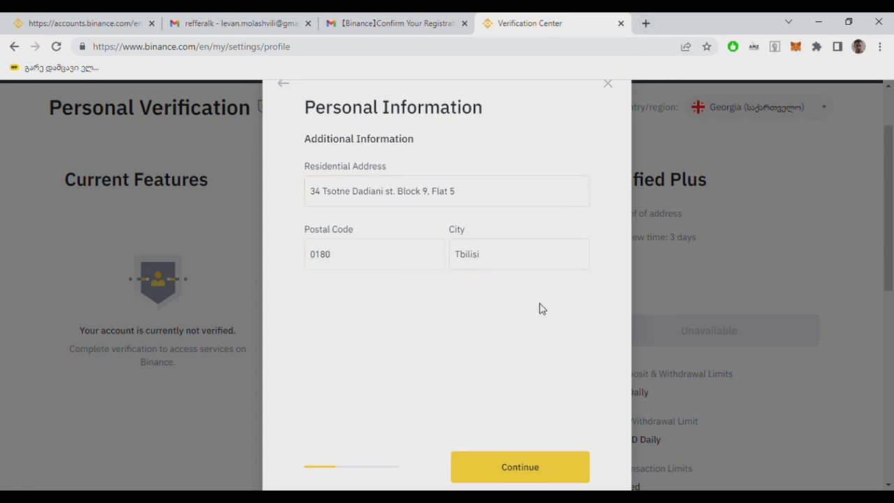
pyautogui.click(538, 469)
pyautogui.click(538, 469)
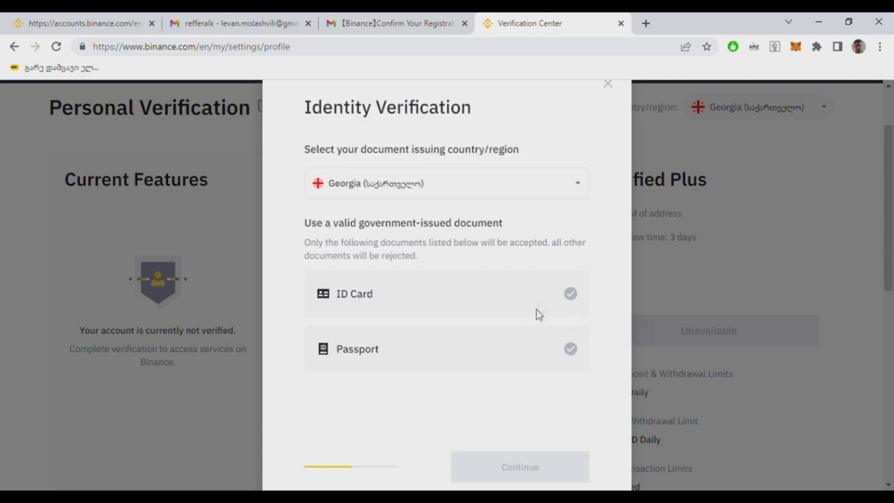
# Step: Choose ID Card as the Georgian identity document and proceed past the upload guidelines
pyautogui.click(566, 304)
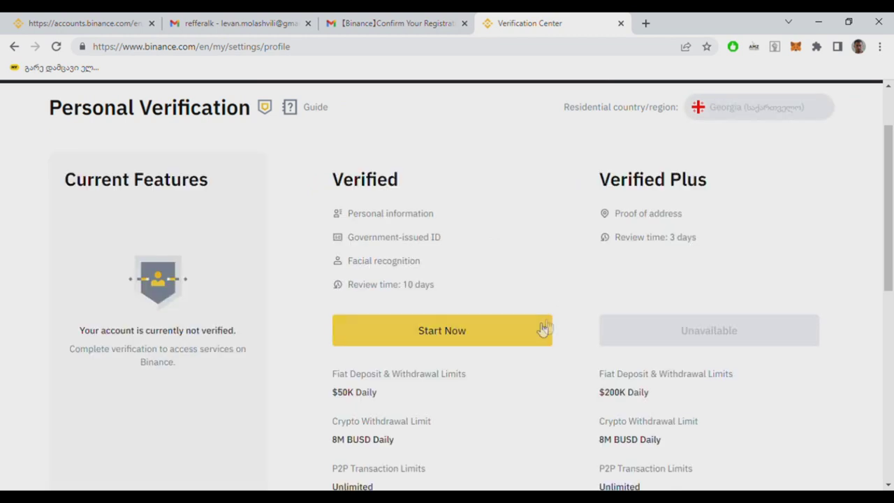
pyautogui.click(527, 336)
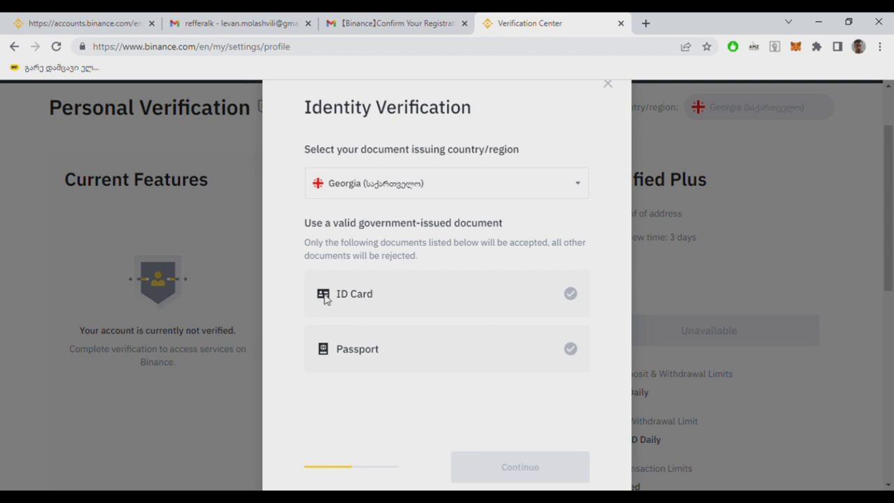
pyautogui.click(571, 297)
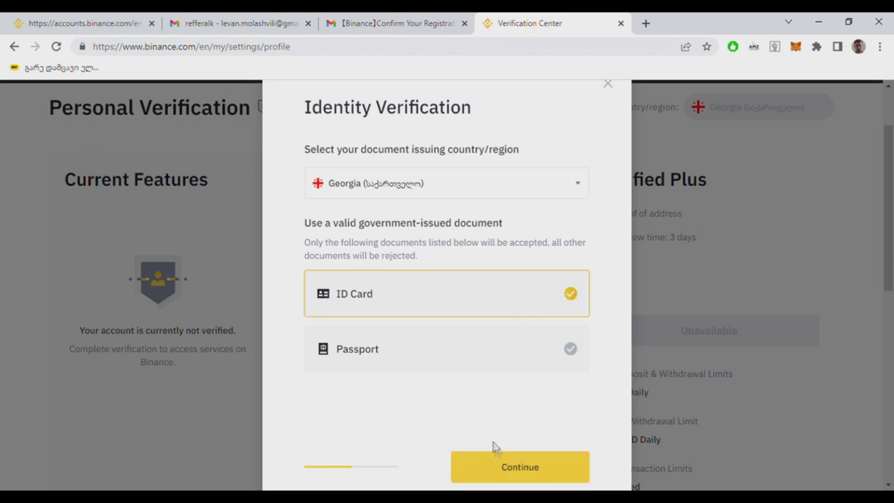
pyautogui.click(511, 470)
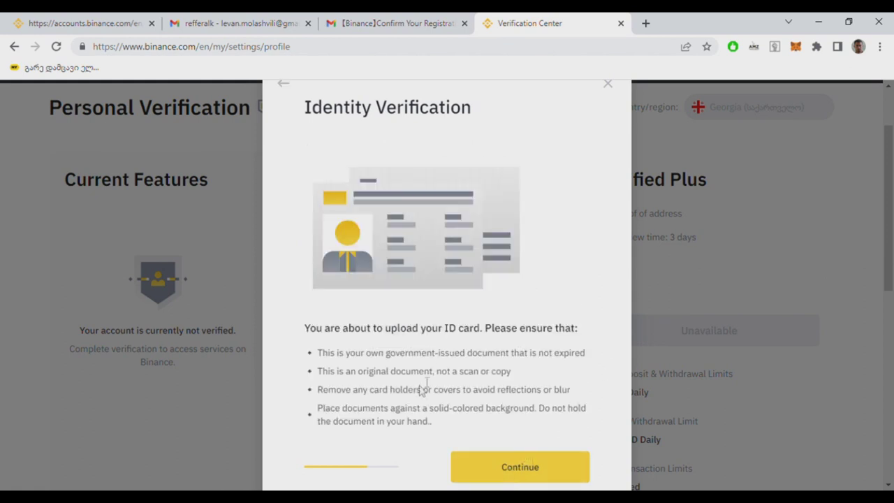
pyautogui.click(507, 470)
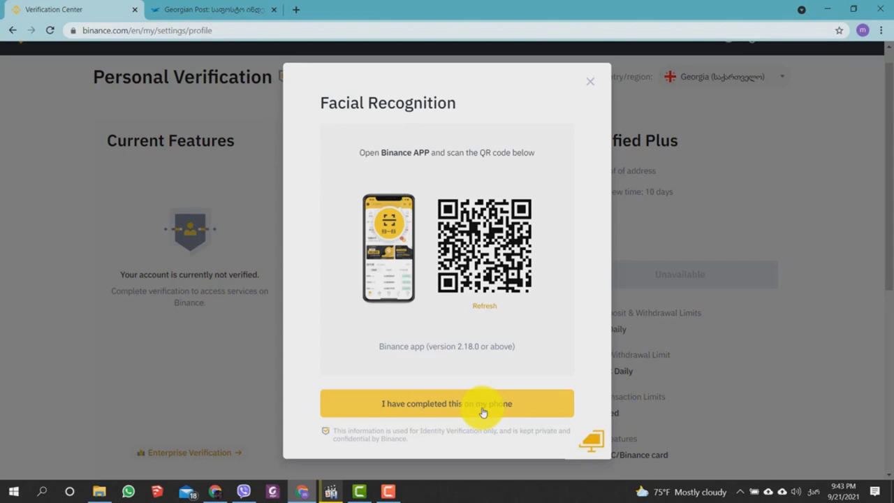
# Step: Confirm the phone face scan, allow camera access, and acknowledge the Under Review notice
pyautogui.click(482, 412)
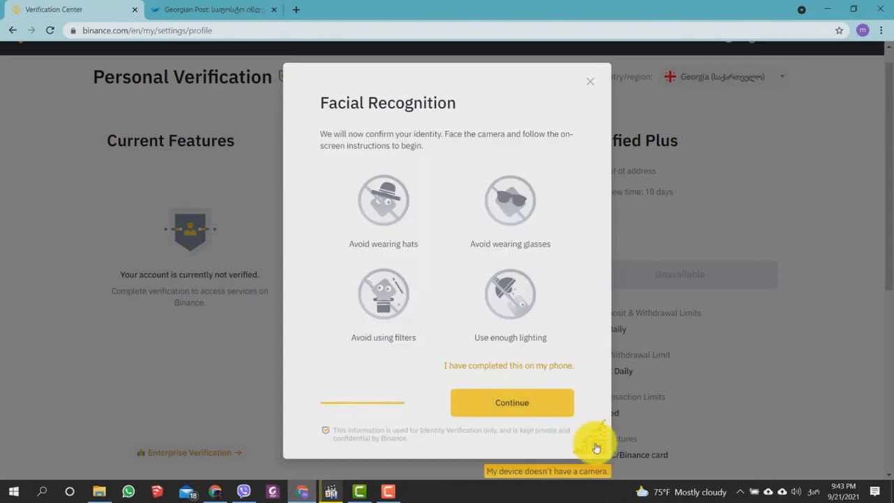
pyautogui.click(523, 407)
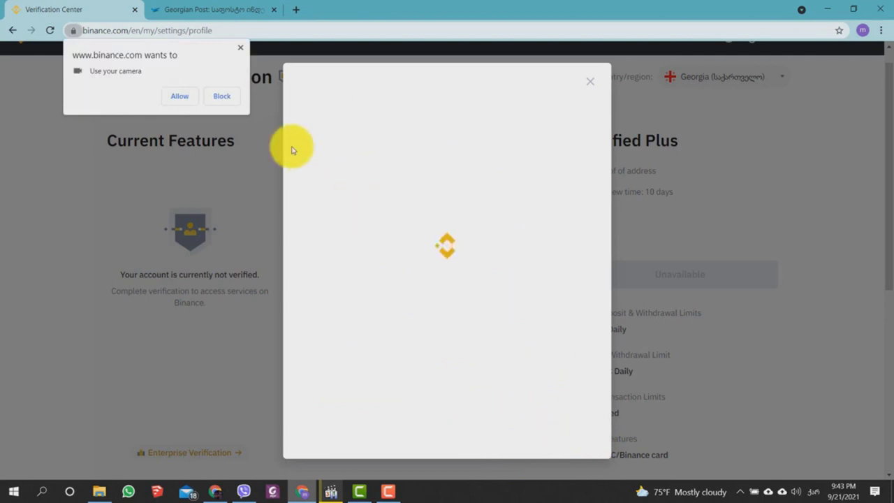
pyautogui.click(189, 93)
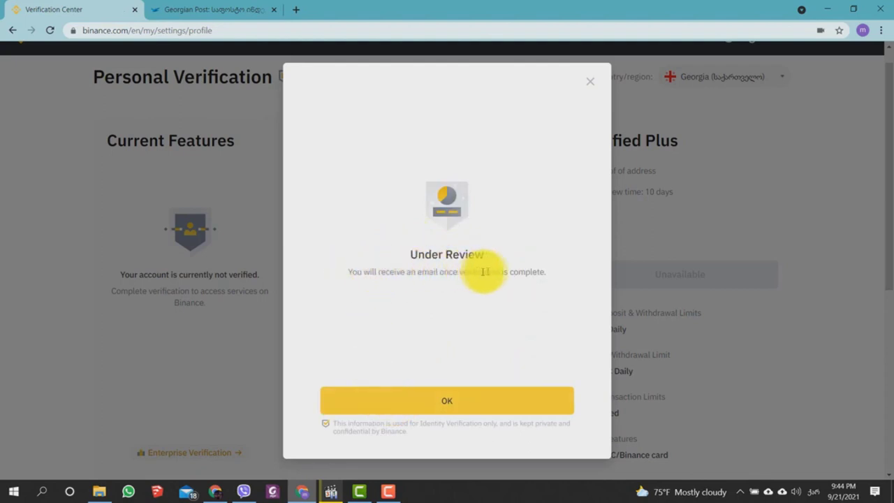
pyautogui.click(459, 405)
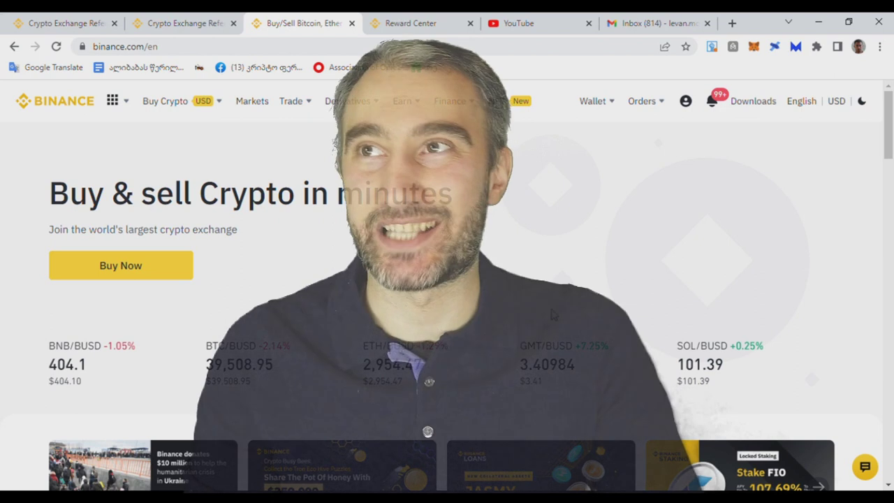
pyautogui.moveTo(688, 104)
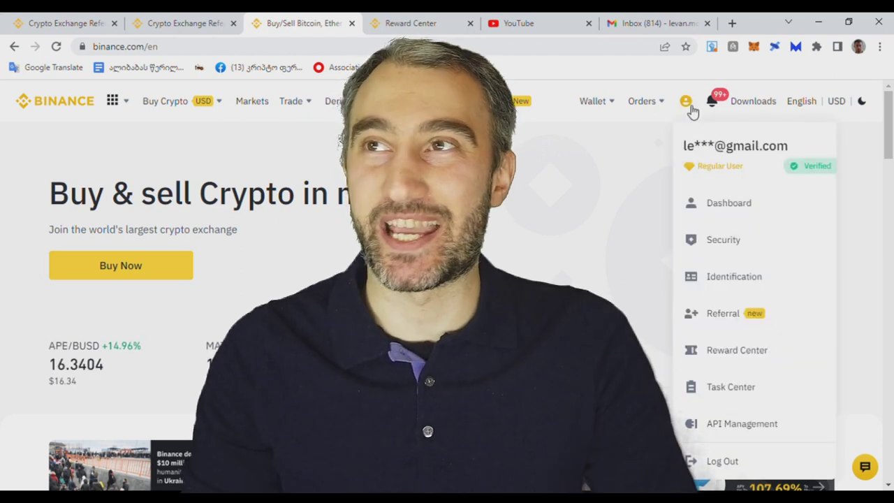